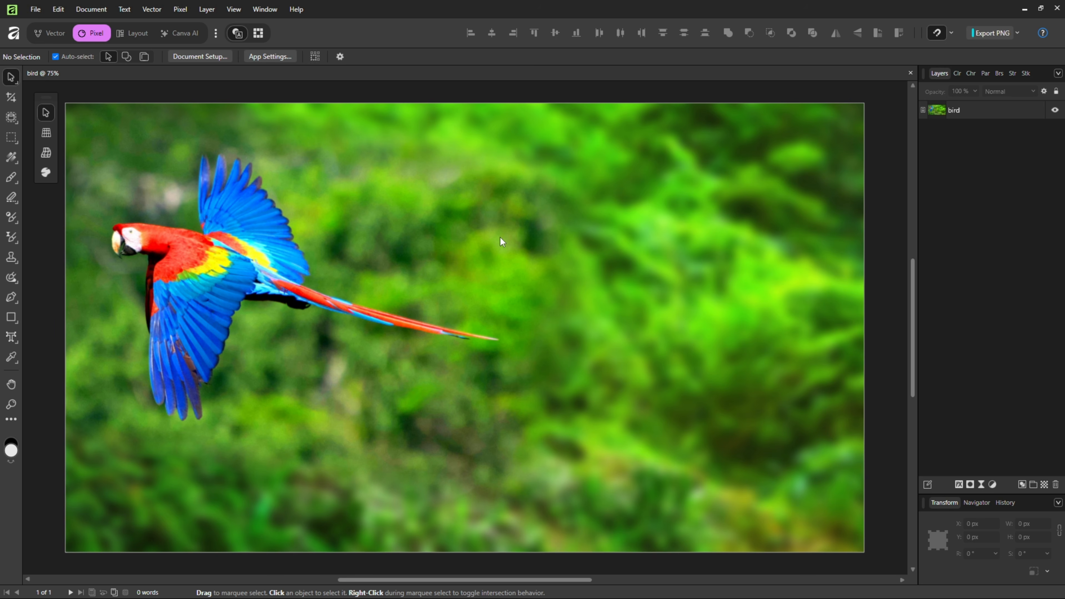
# Step: Select the parrot in the photo with the Object Selection Tool, copy it onto its own layer, and clear the selection
pyautogui.click(369, 218)
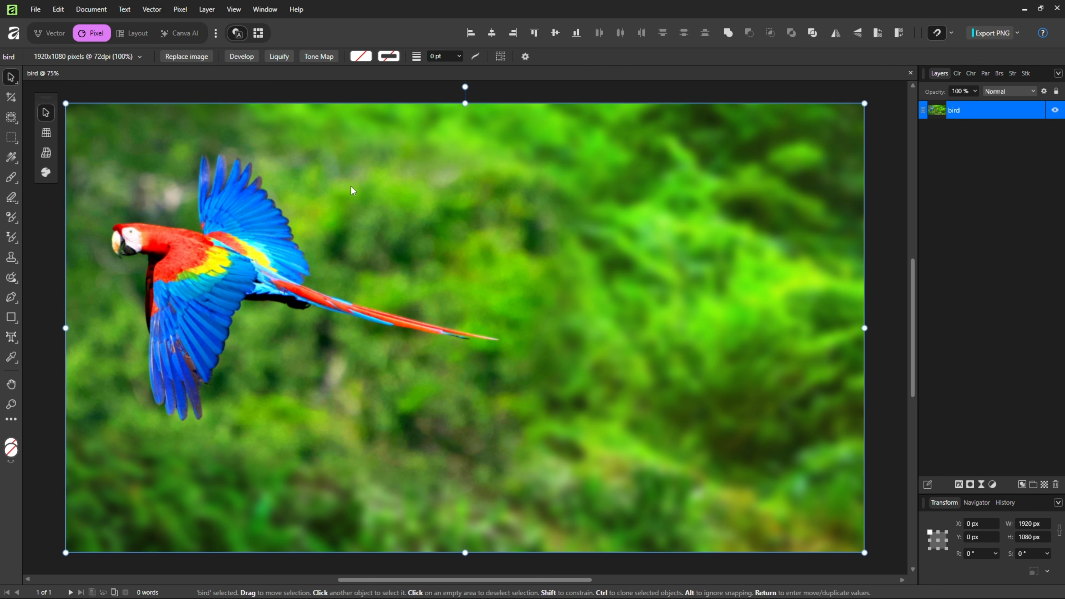
pyautogui.rightClick(14, 120)
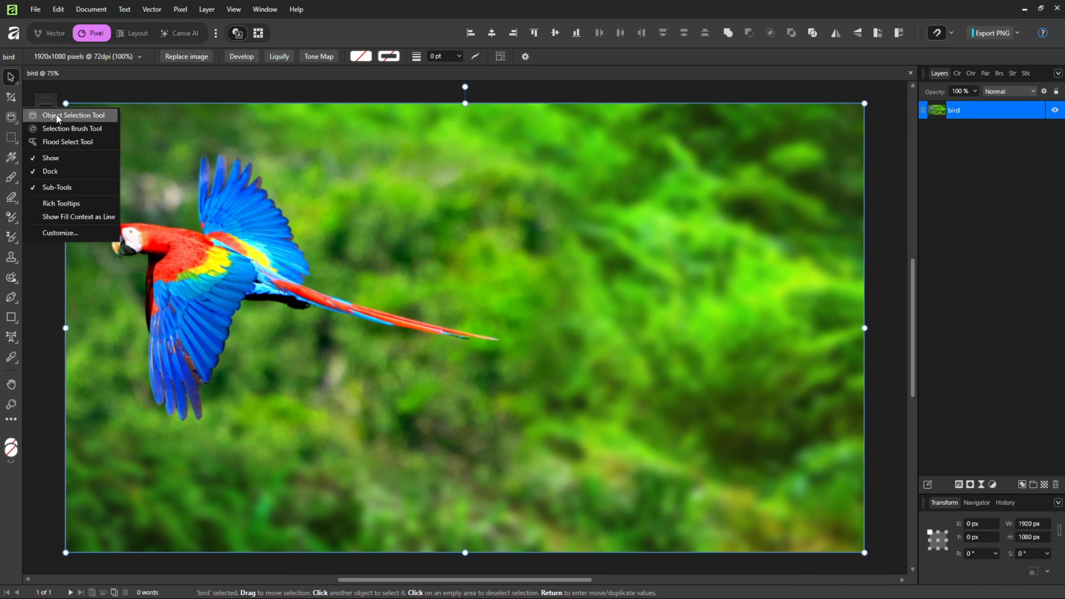
pyautogui.click(83, 115)
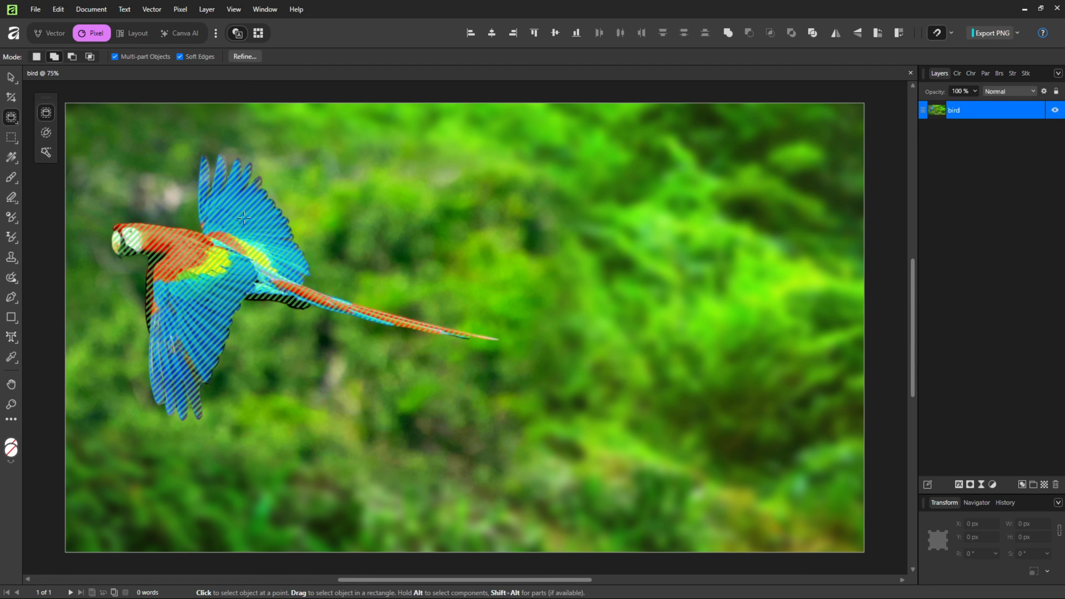
pyautogui.click(244, 218)
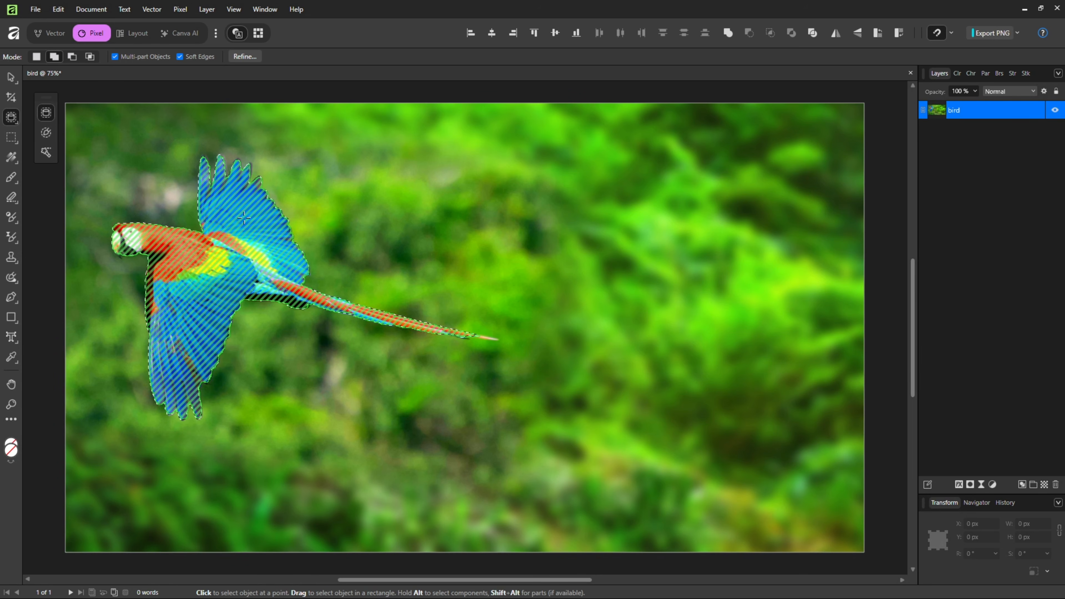
pyautogui.hotkey('ctrl', 'j')
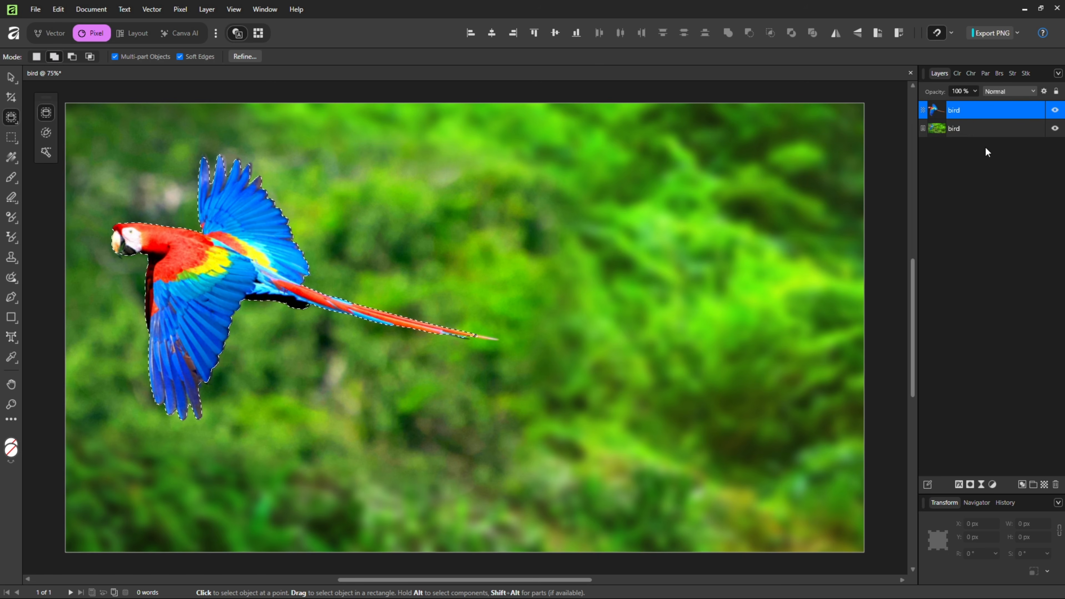
pyautogui.hotkey('ctrl', 'd')
# Step: Hide the original photo layer to check the isolated parrot, and show the photo again
pyautogui.click(12, 81)
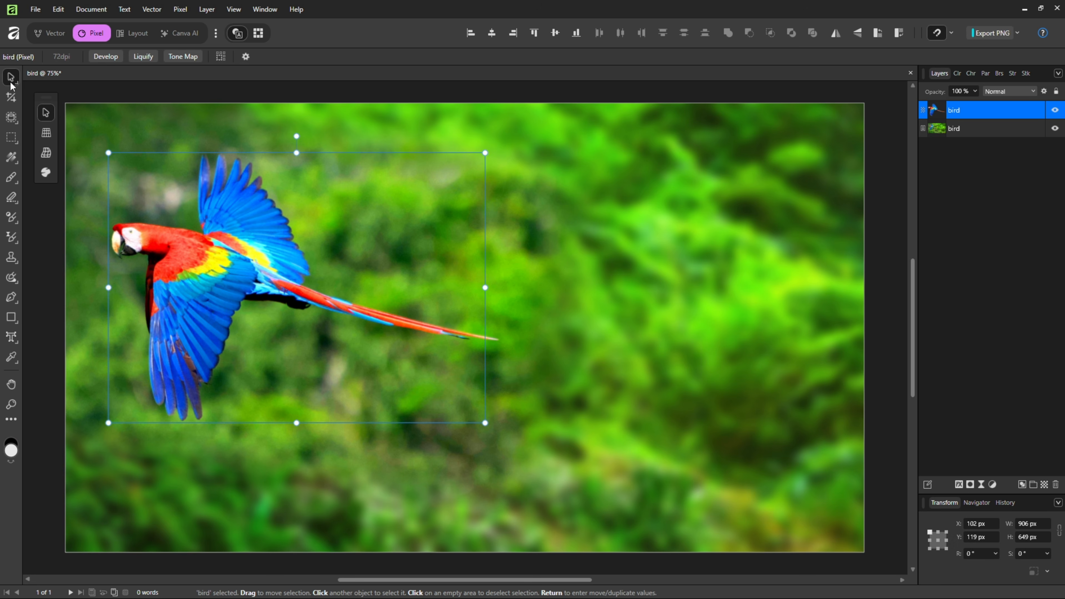
pyautogui.click(1055, 128)
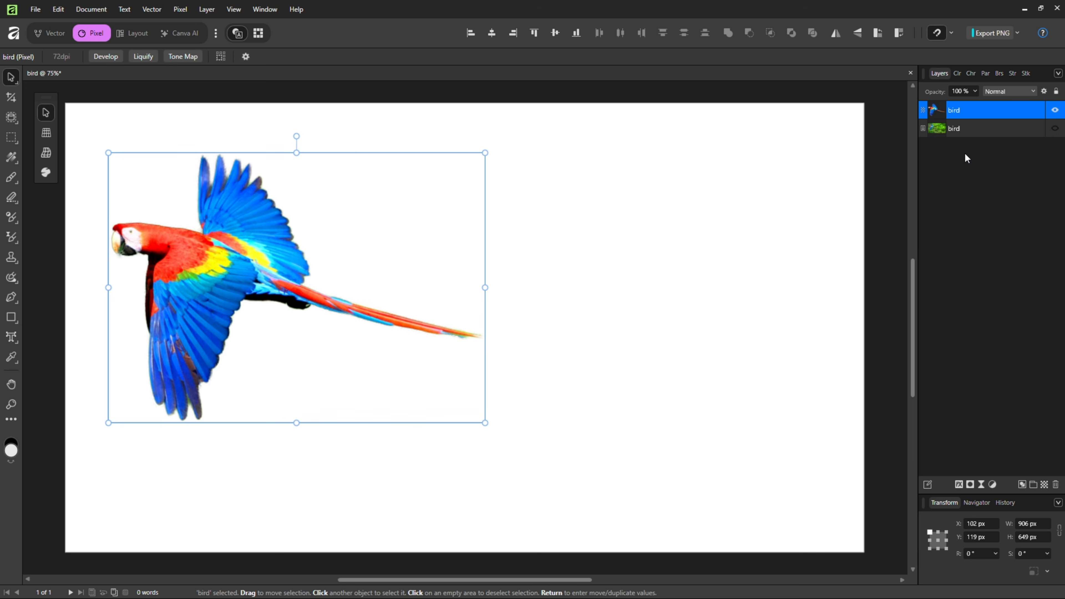
pyautogui.click(1056, 130)
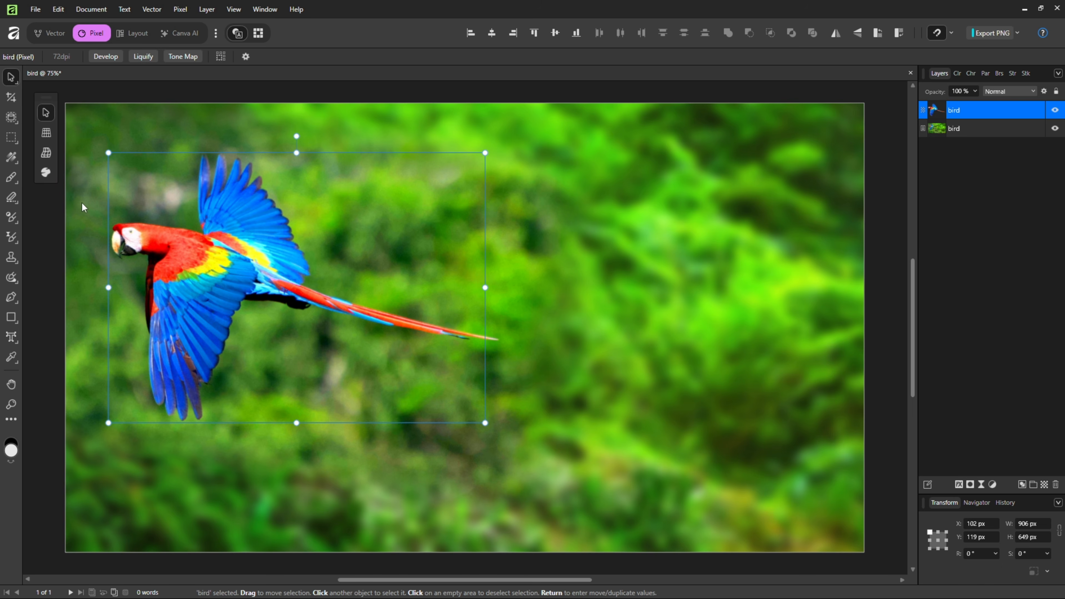
# Step: Marquee a vertical strip about 10 px wide and 595 px high across the parrot's wings and copy it to a new layer
pyautogui.rightClick(17, 142)
pyautogui.click(80, 136)
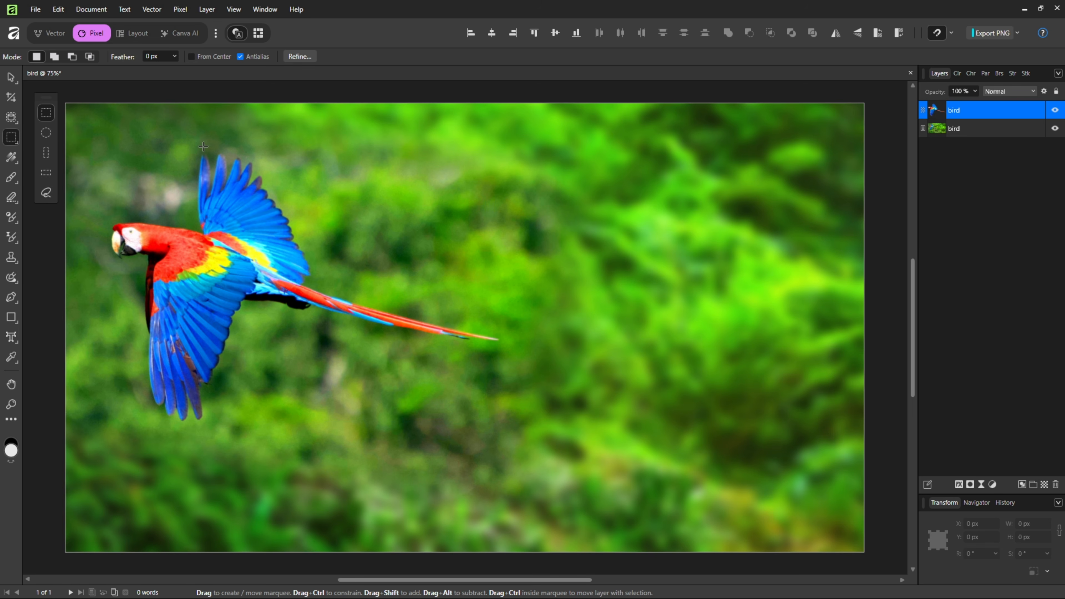
pyautogui.moveTo(203, 146); pyautogui.dragTo(207, 394)
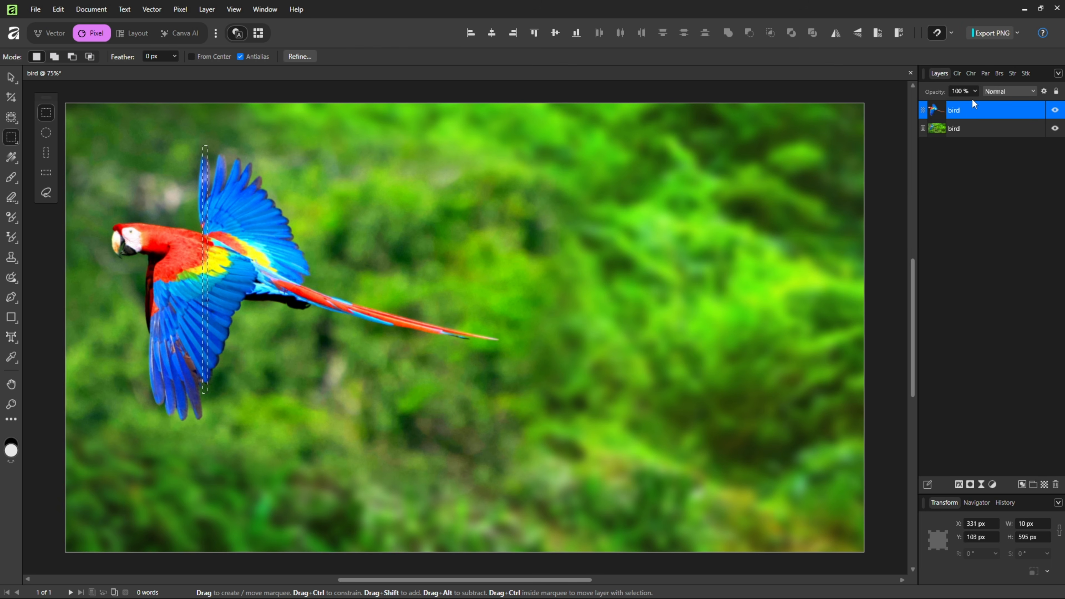
pyautogui.hotkey('ctrl', 'shift', 'n')
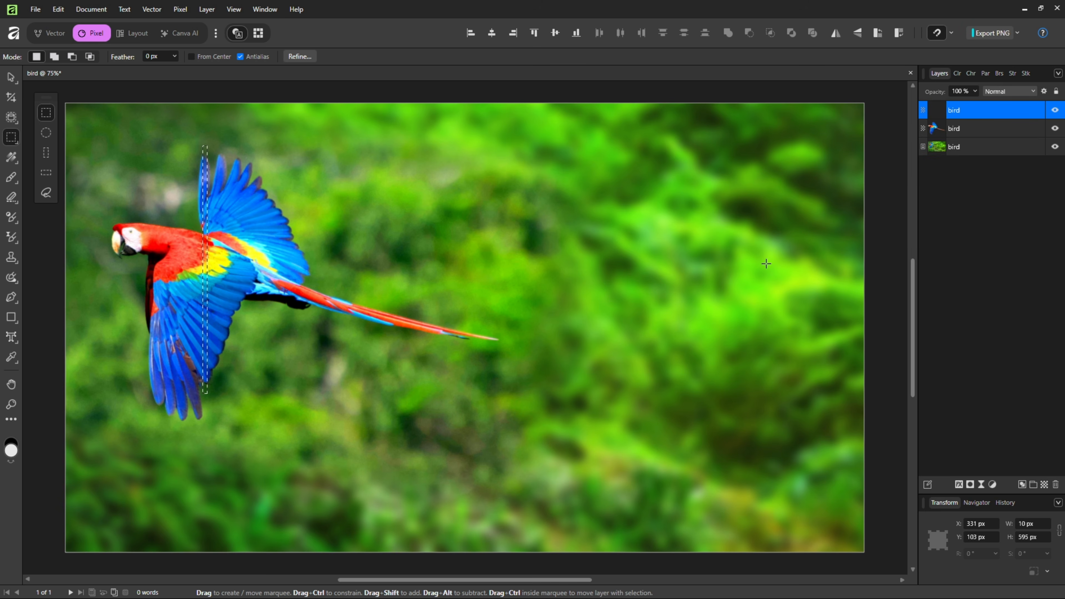
# Step: From the cut-out parrot layer, copy a second strip about 10 px wide and 496 px high through the lower wing to a new layer
pyautogui.click(988, 128)
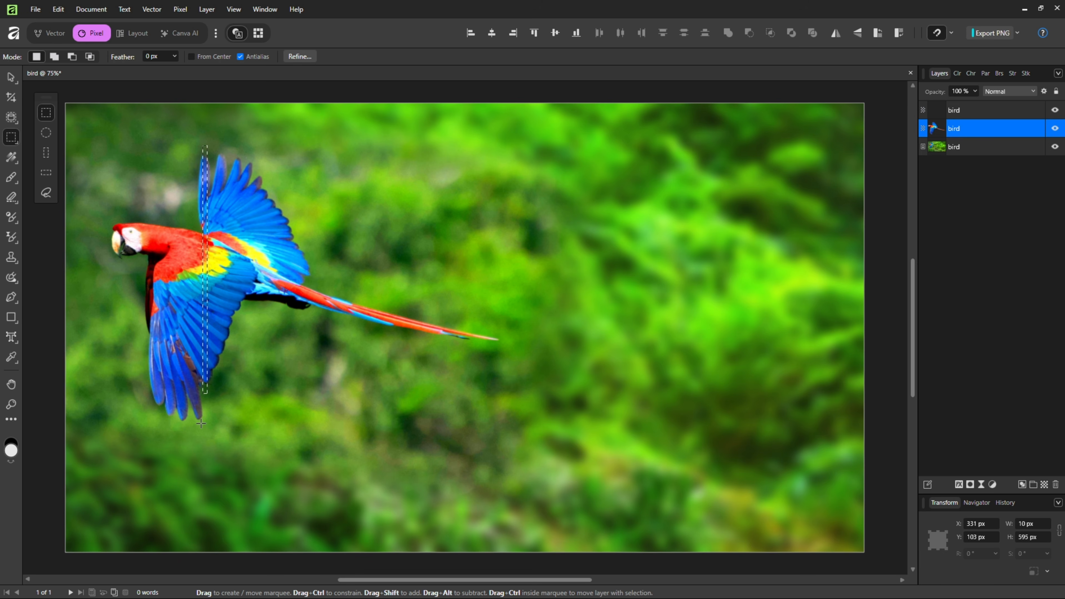
pyautogui.moveTo(202, 373); pyautogui.dragTo(200, 237)
pyautogui.hotkey('ctrl', 'j')
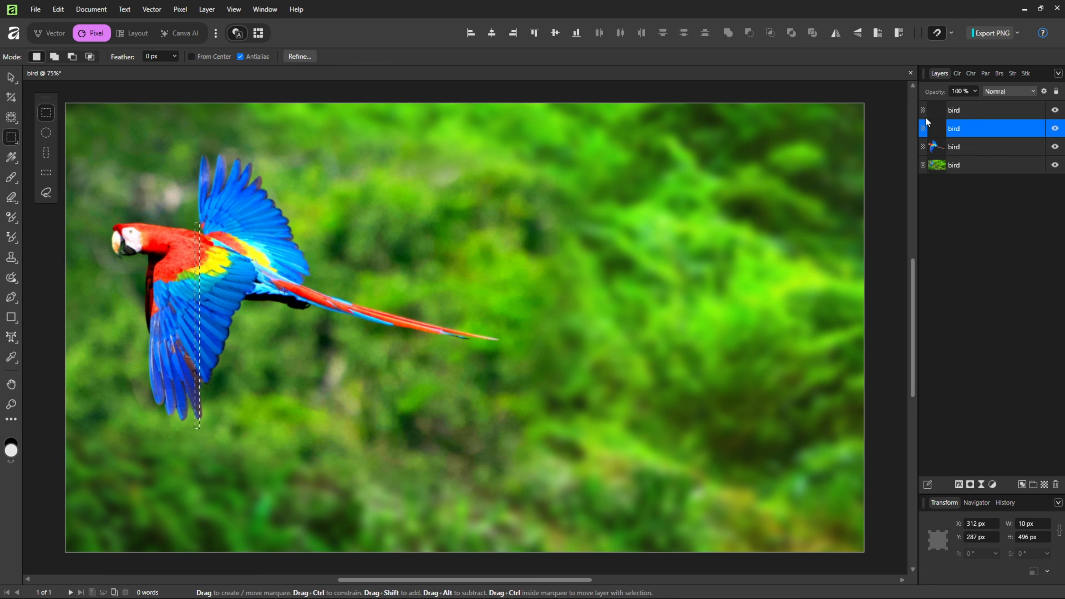
# Step: Inspect the two strips with the parrot and photo layers hidden, clear the selection, and show both layers again
pyautogui.click(1055, 147)
pyautogui.click(1055, 165)
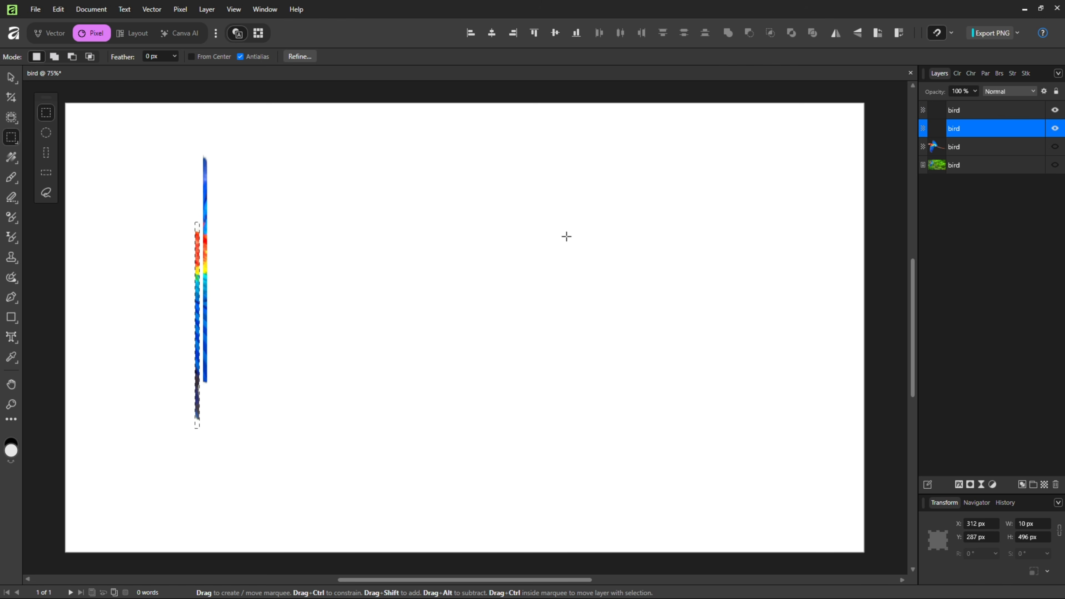
pyautogui.hotkey('ctrl', 'd')
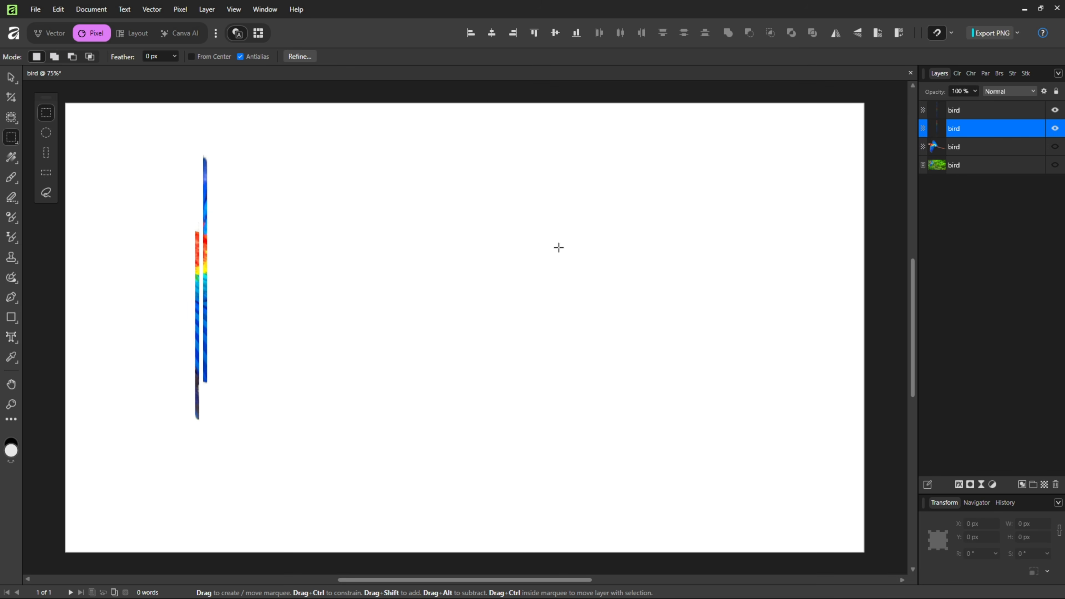
pyautogui.click(1055, 147)
pyautogui.click(1055, 165)
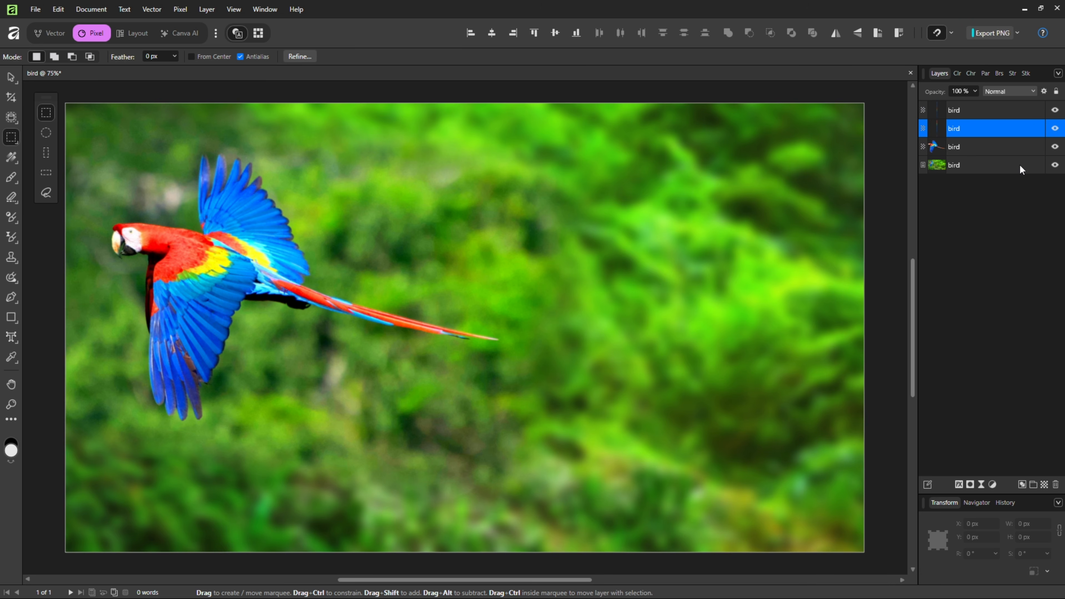
# Step: Move both strip layers beneath the cut-out parrot layer, keeping them above the original photo
pyautogui.keyDown('shift'); pyautogui.click(1002, 108); pyautogui.keyUp('shift')
pyautogui.moveTo(993, 129); pyautogui.dragTo(992, 155)
pyautogui.click(993, 247)
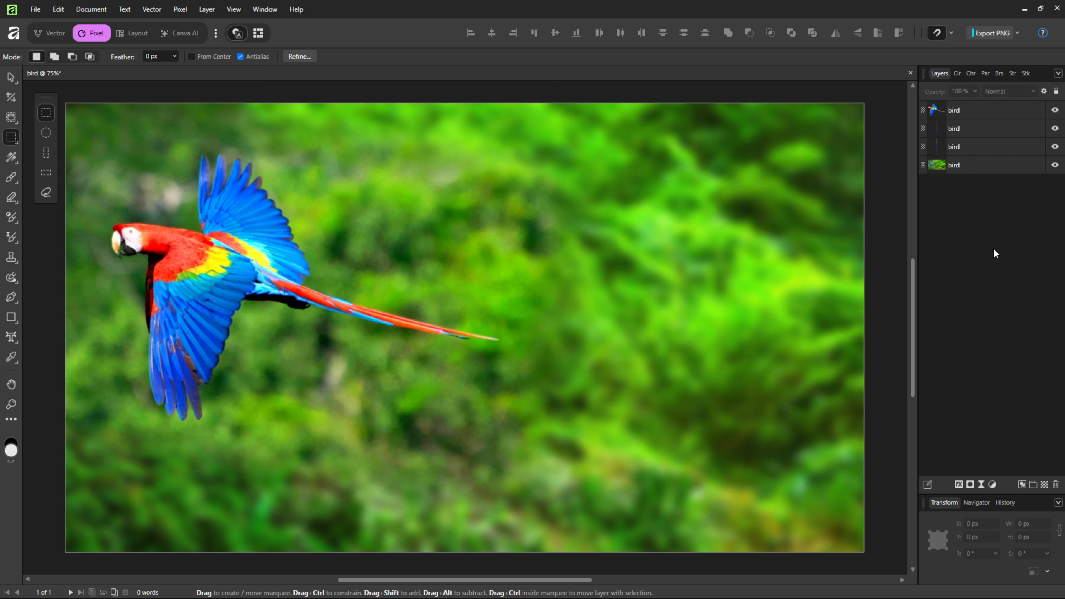
# Step: Stretch both strips horizontally to the canvas's right edge, the upper to about 1589 px wide and the lower to about 1608 px
pyautogui.click(985, 130)
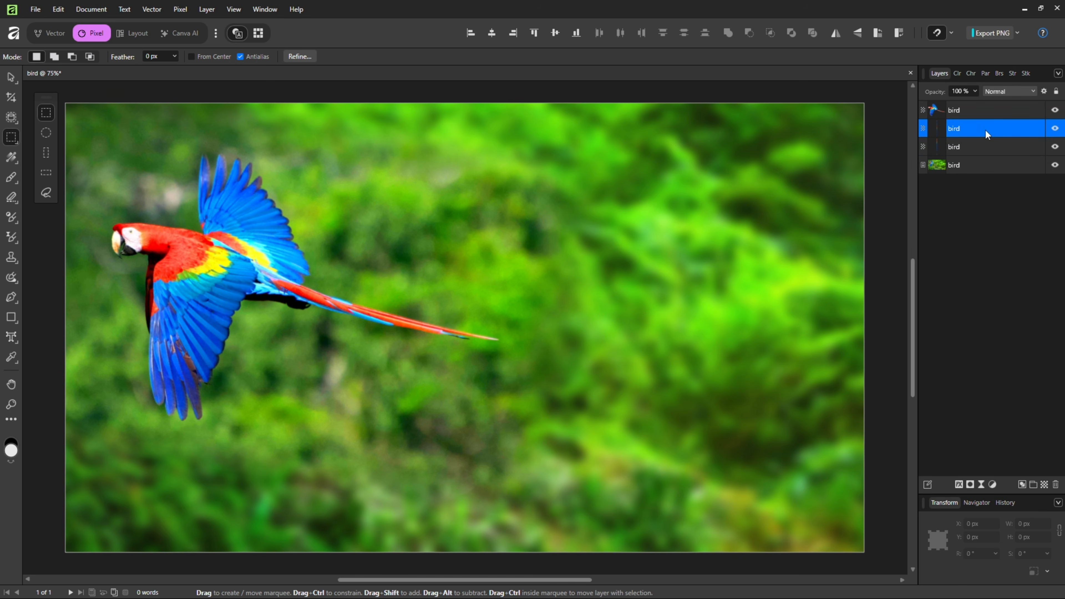
pyautogui.click(12, 79)
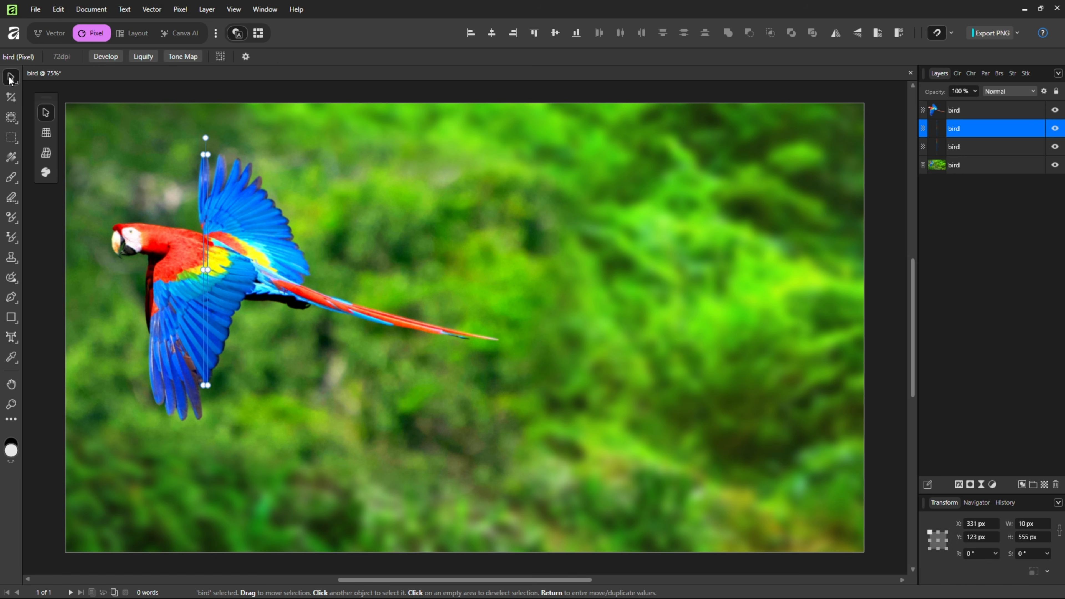
pyautogui.moveTo(206, 270); pyautogui.dragTo(871, 273)
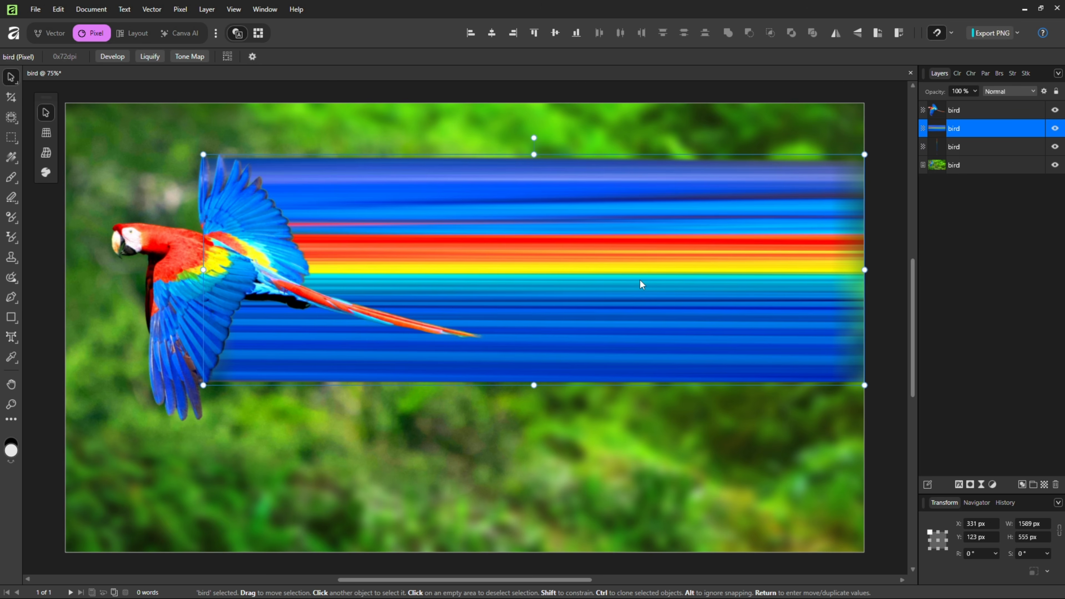
pyautogui.click(1010, 147)
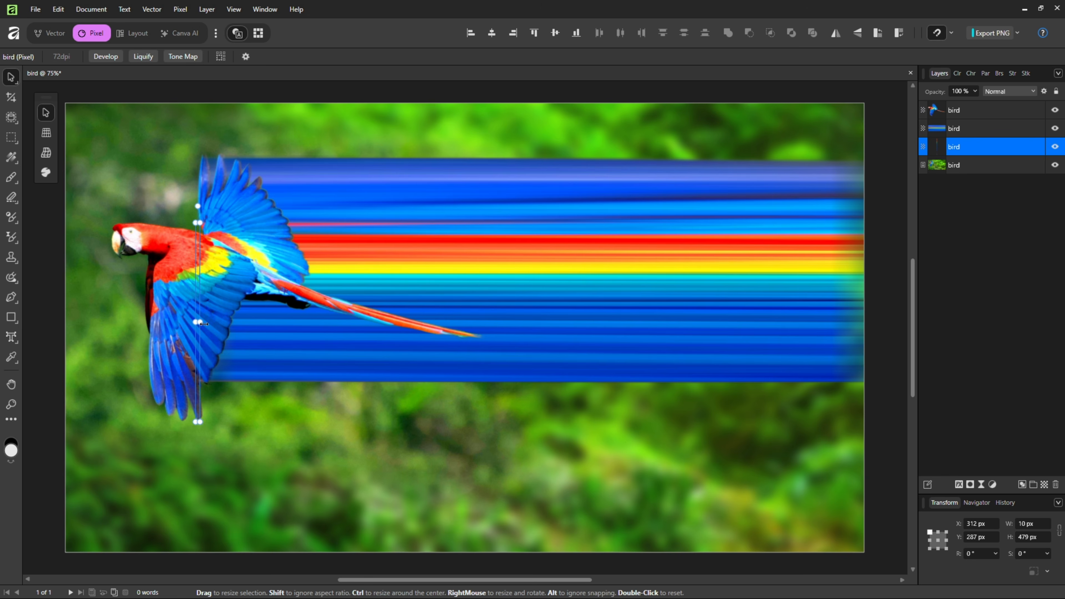
pyautogui.moveTo(198, 321); pyautogui.dragTo(862, 323)
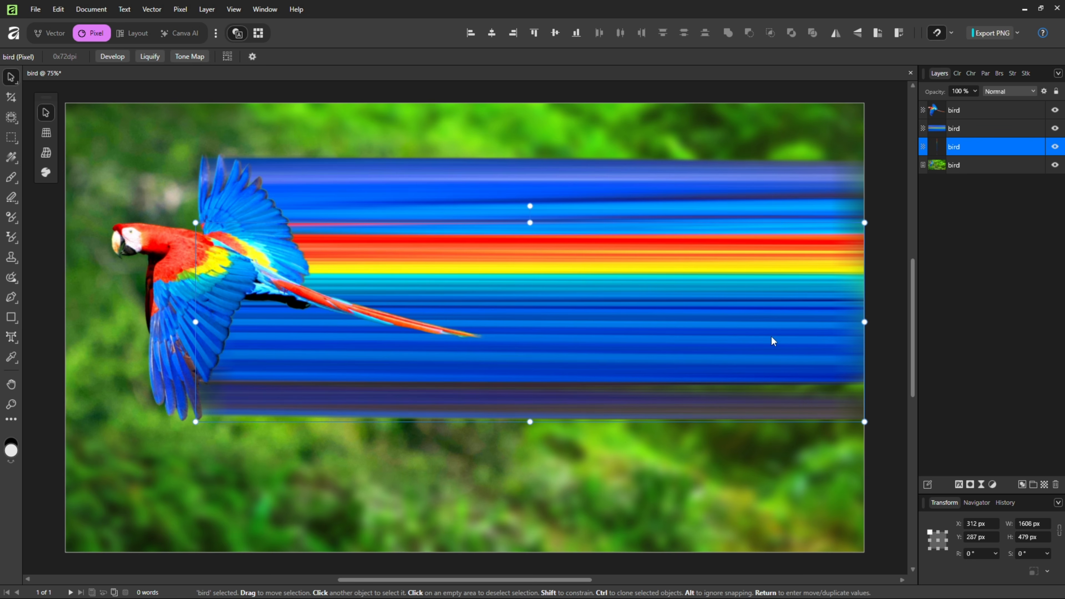
# Step: Merge the two stretched strip layers into a single layer
pyautogui.keyDown('shift'); pyautogui.click(973, 134); pyautogui.keyUp('shift')
pyautogui.rightClick(976, 149)
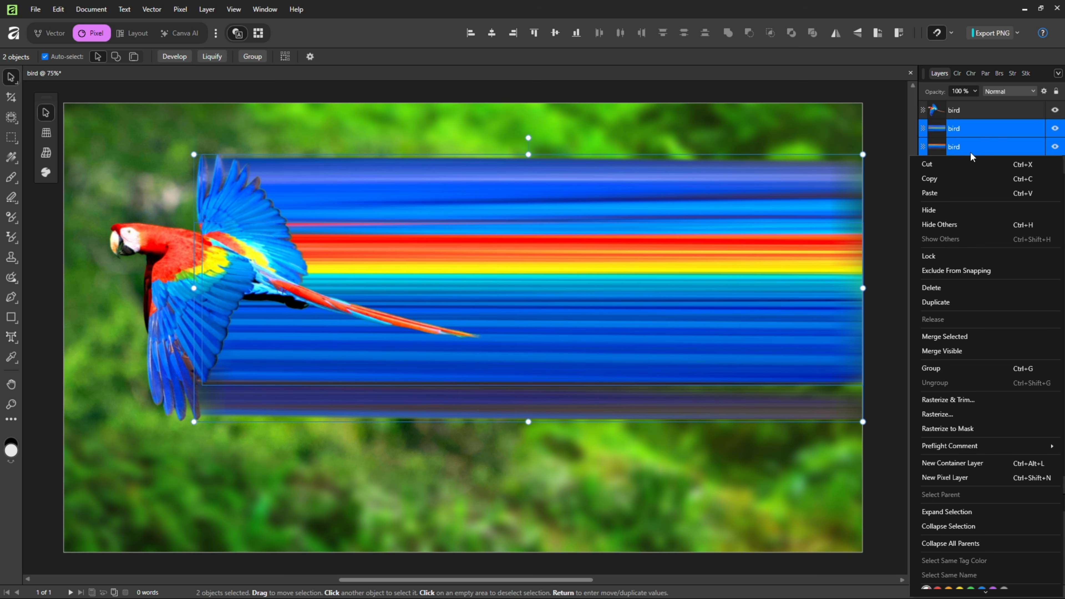
pyautogui.click(943, 338)
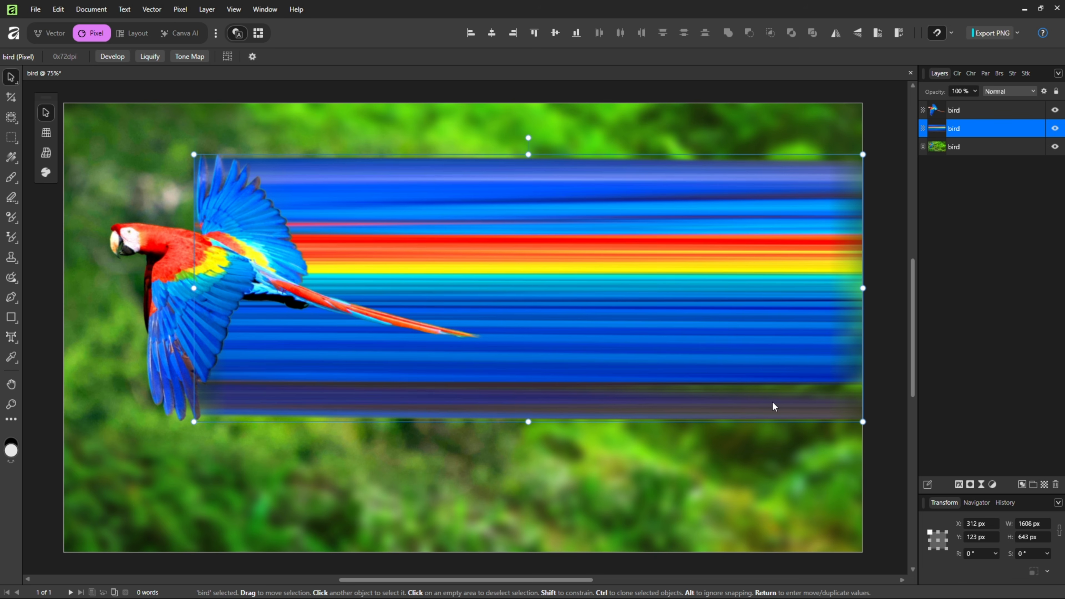
# Step: Stretch the merged color band beyond the canvas's right edge to about 3209 px wide, and apply Rasterize & Trim to it
pyautogui.moveTo(769, 396); pyautogui.dragTo(431, 392)
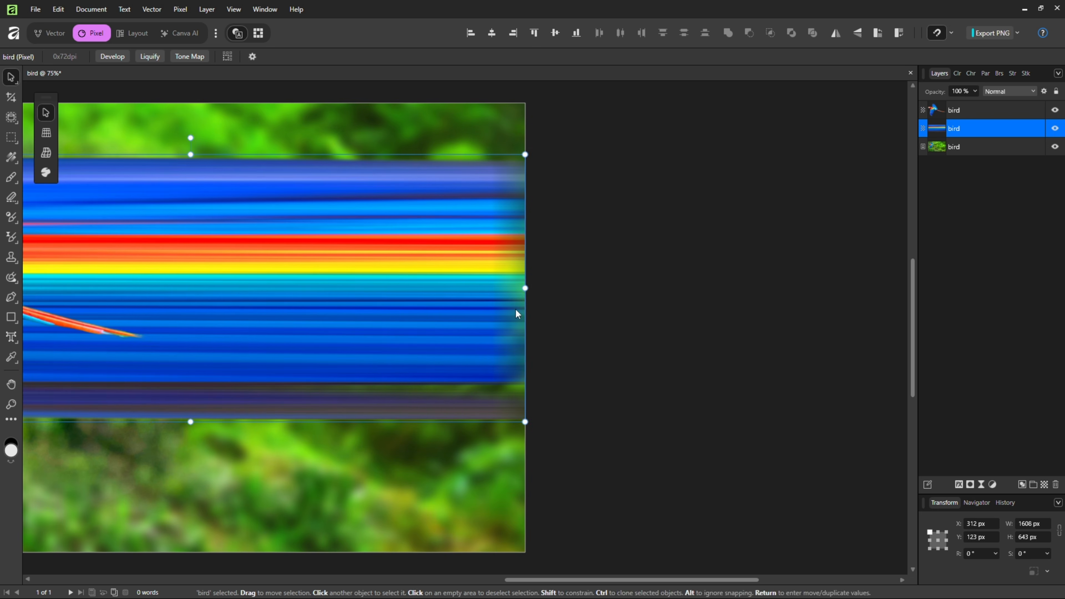
pyautogui.moveTo(529, 289); pyautogui.dragTo(984, 292)
pyautogui.moveTo(247, 307); pyautogui.dragTo(769, 309)
pyautogui.moveTo(511, 310); pyautogui.dragTo(531, 312)
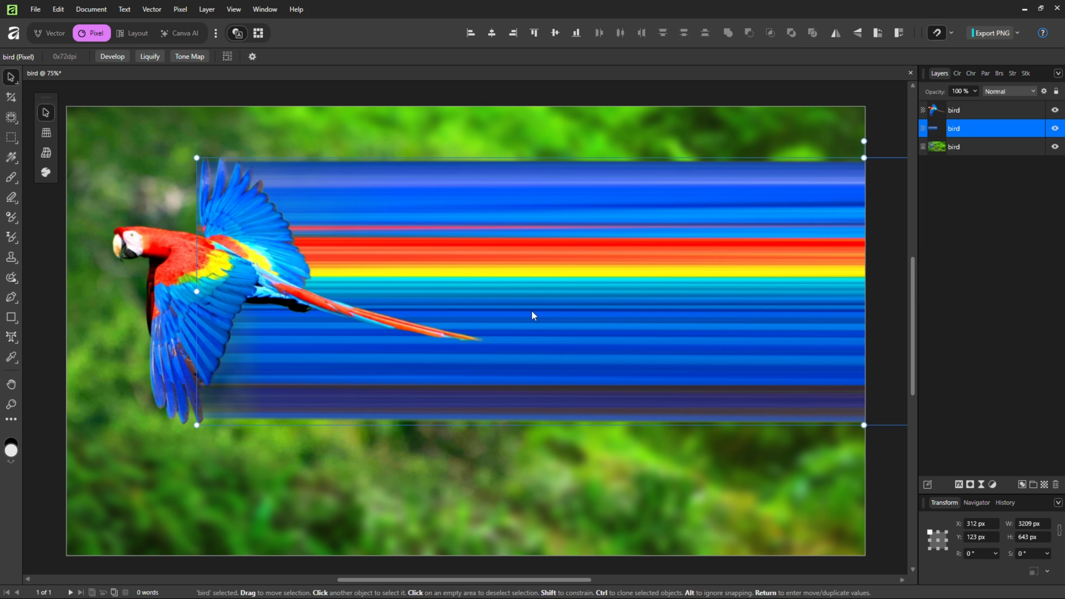
pyautogui.rightClick(983, 132)
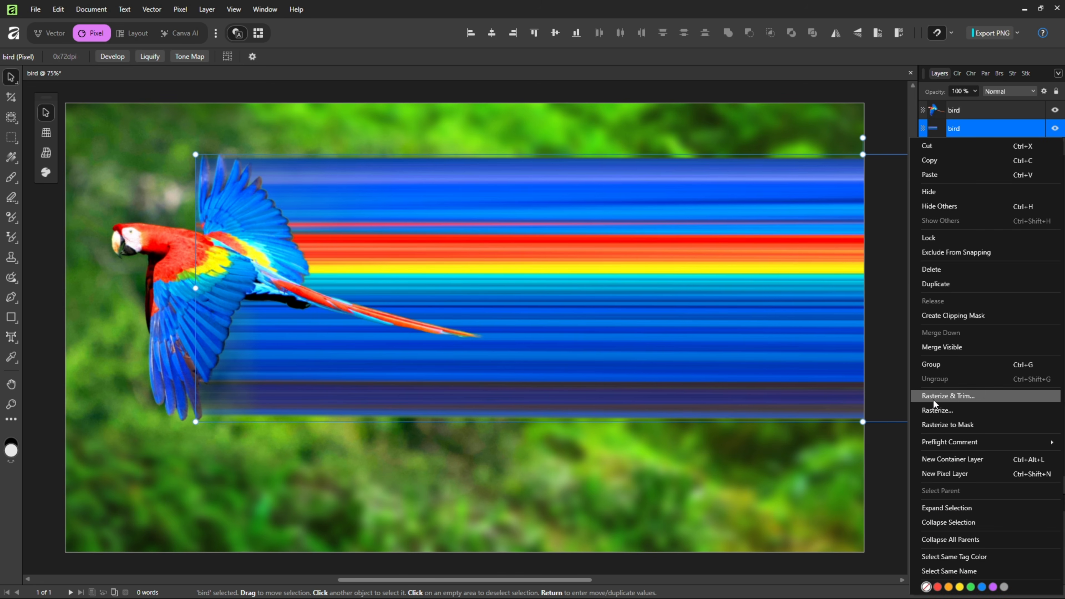
pyautogui.click(953, 398)
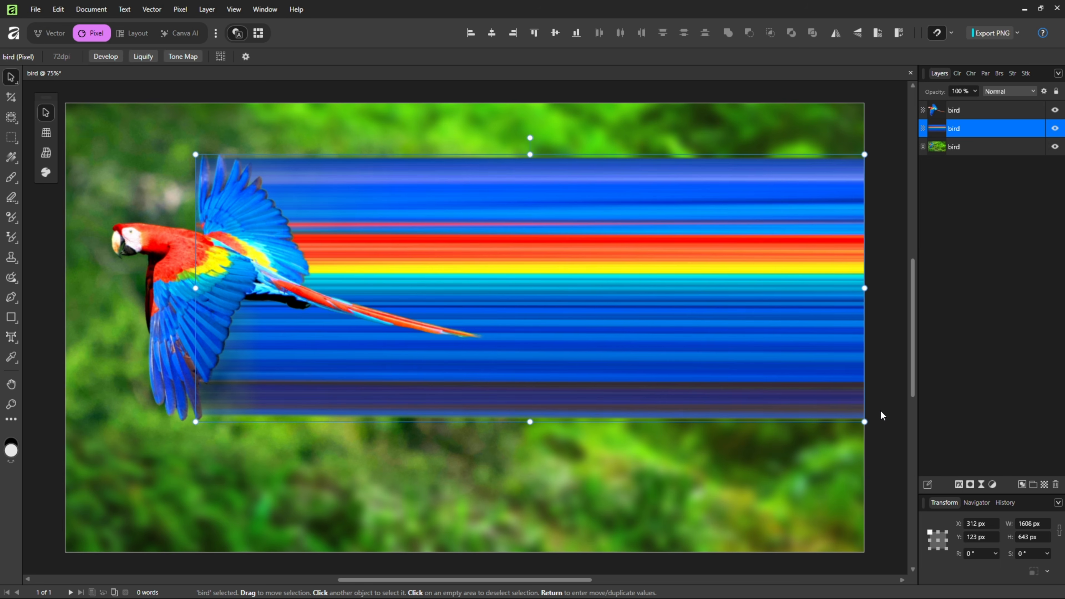
# Step: Twist the color band into a ribbon with the Mesh Warp Tool by swapping its right corners vertically and lengthening the upper-left node's handle
pyautogui.rightClick(11, 82)
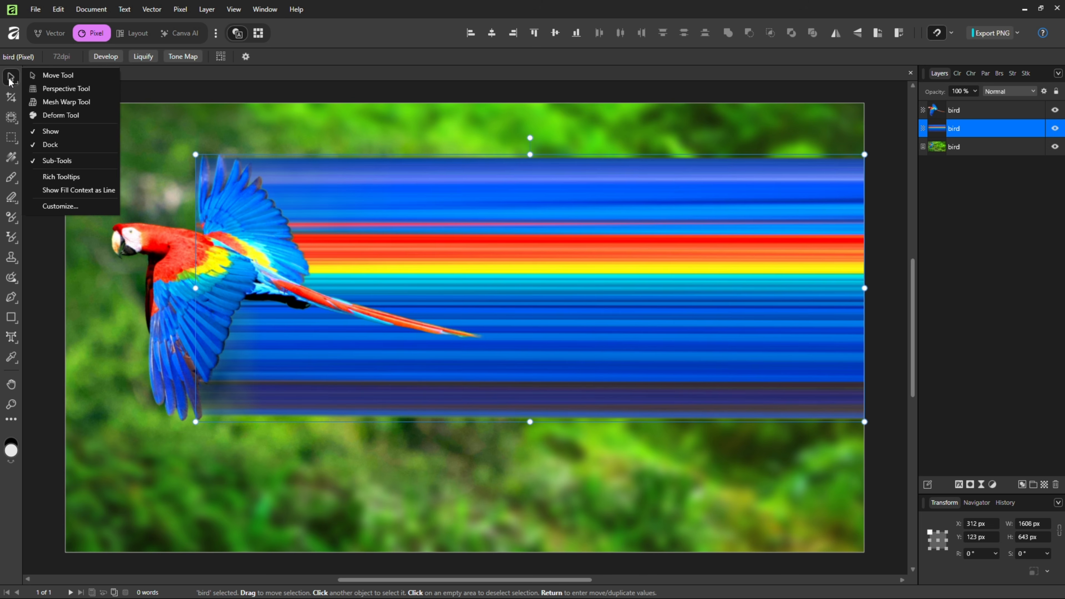
pyautogui.click(54, 103)
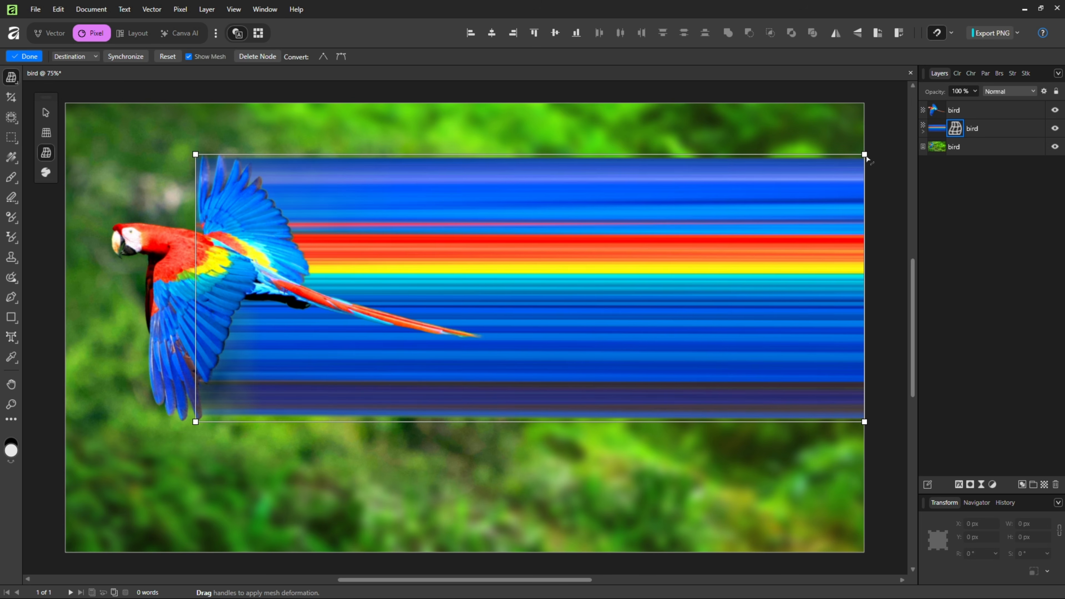
pyautogui.moveTo(866, 158); pyautogui.dragTo(865, 104)
pyautogui.moveTo(866, 426)
pyautogui.mouseDown()
pyautogui.moveTo(863, 562)
pyautogui.moveTo(865, 179)
pyautogui.mouseUp()
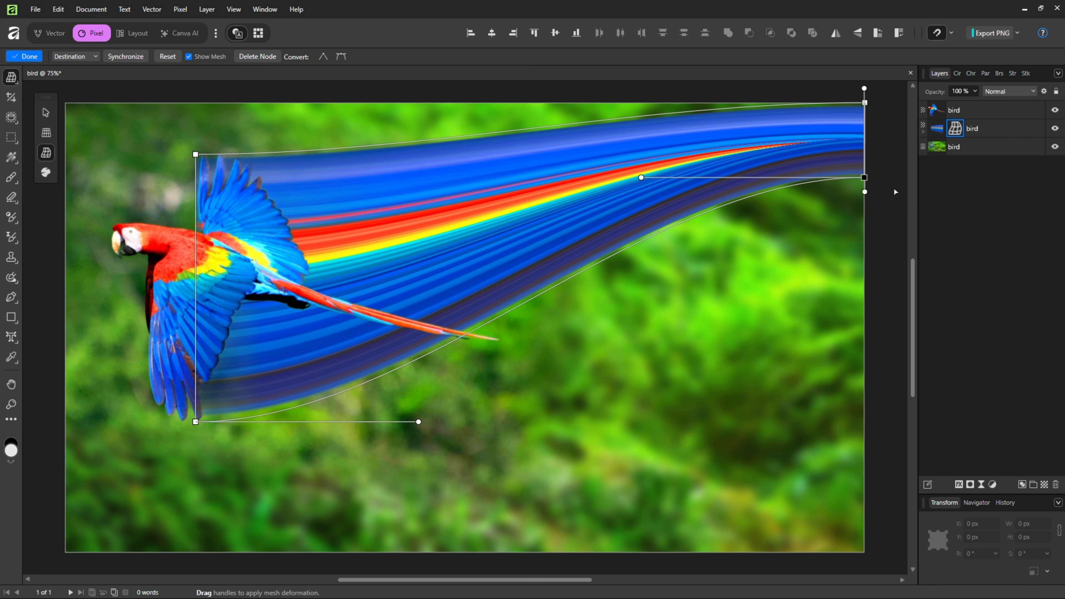
pyautogui.moveTo(865, 103); pyautogui.dragTo(865, 499)
pyautogui.moveTo(419, 154); pyautogui.dragTo(687, 154)
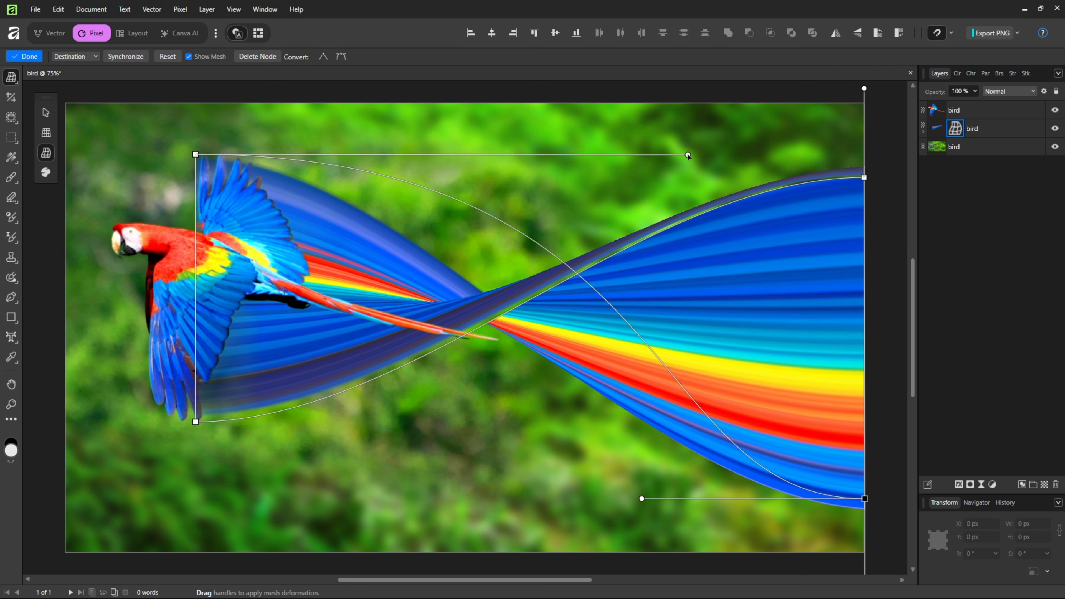
# Step: Refine the ribbon by shifting its upper-left node inward, raising the upper-right node and bending its handle downward, and finish the warp
pyautogui.moveTo(200, 157); pyautogui.dragTo(224, 154)
pyautogui.moveTo(864, 177); pyautogui.dragTo(863, 110)
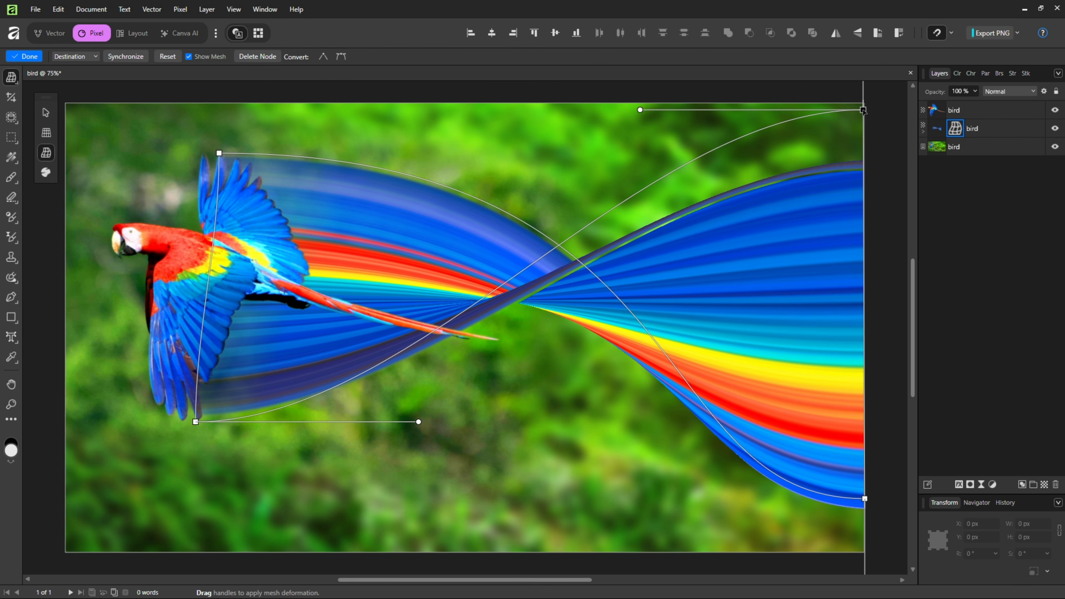
pyautogui.moveTo(640, 110); pyautogui.dragTo(707, 359)
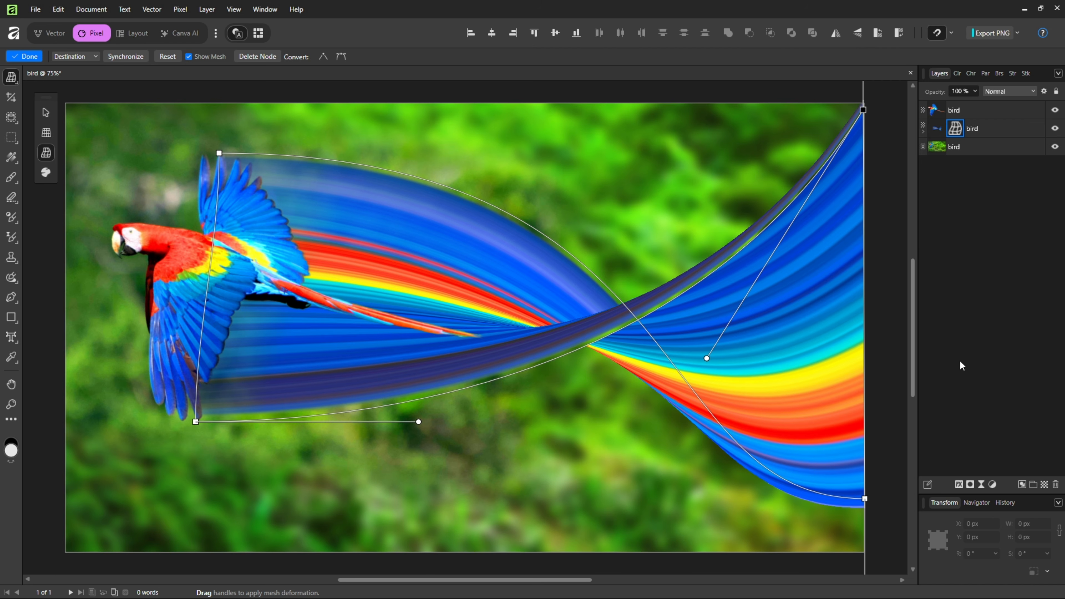
pyautogui.click(20, 78)
pyautogui.click(51, 83)
pyautogui.click(971, 312)
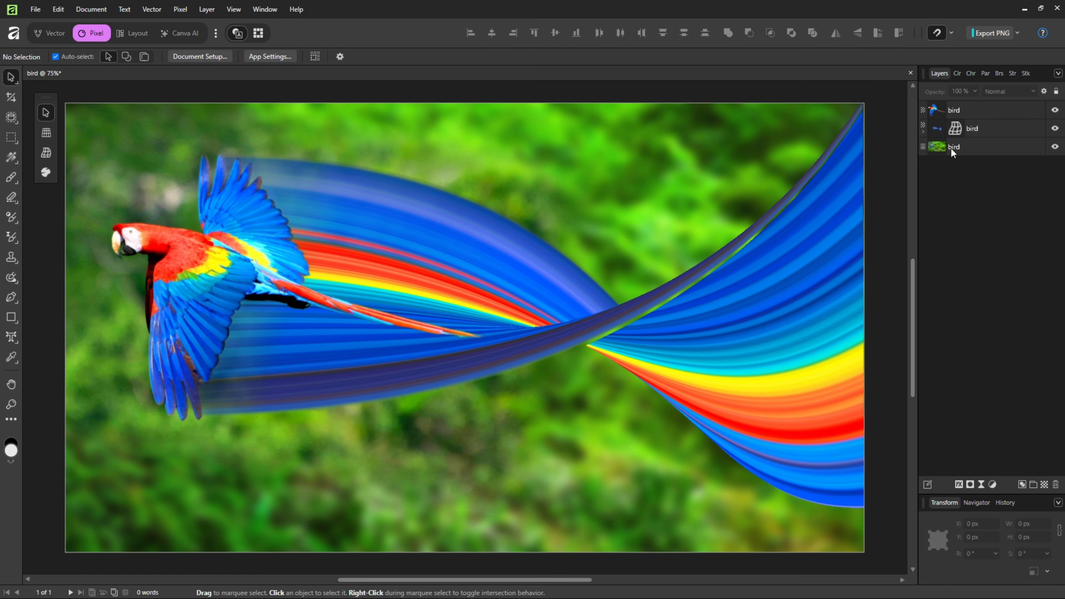
# Step: Add an Outer Shadow to the cut-out parrot layer with 35 px radius, 11 px offset and 20% intensity, and turn on Scale with Object
pyautogui.click(978, 112)
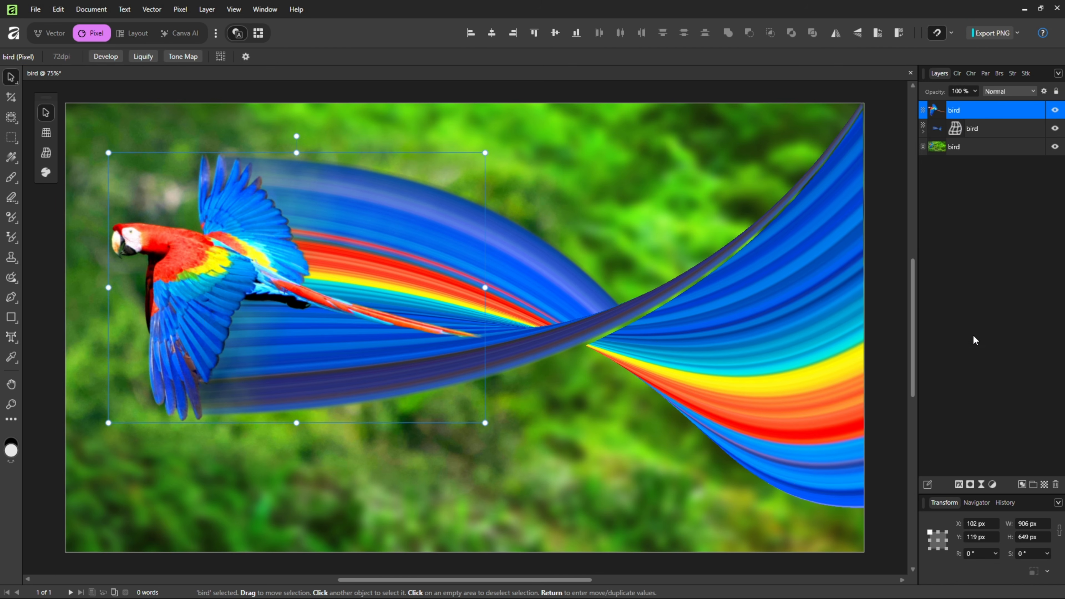
pyautogui.click(959, 485)
pyautogui.moveTo(569, 152); pyautogui.dragTo(899, 150)
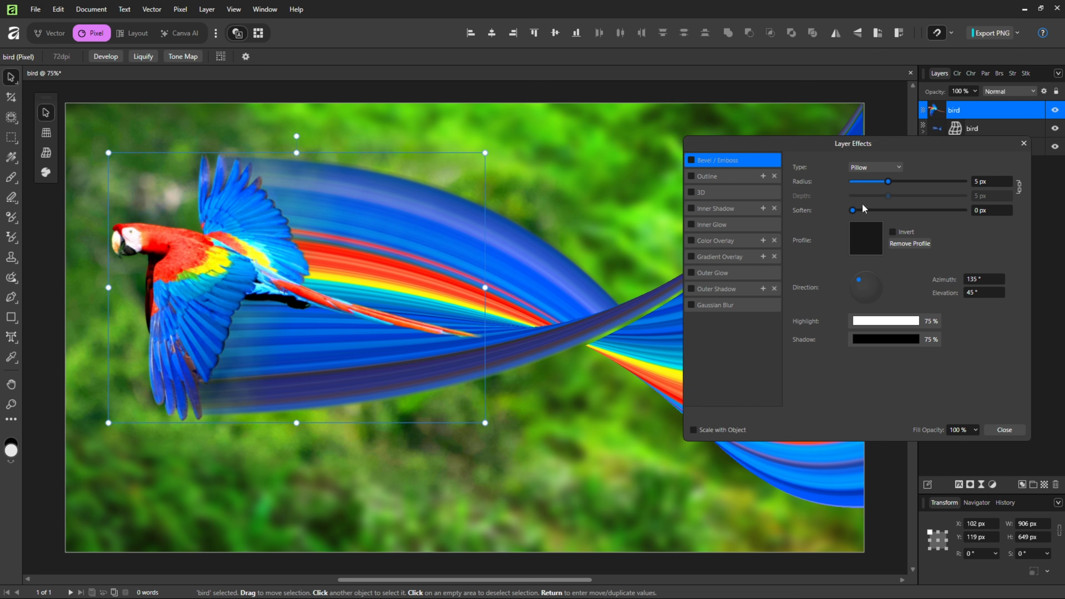
pyautogui.click(726, 293)
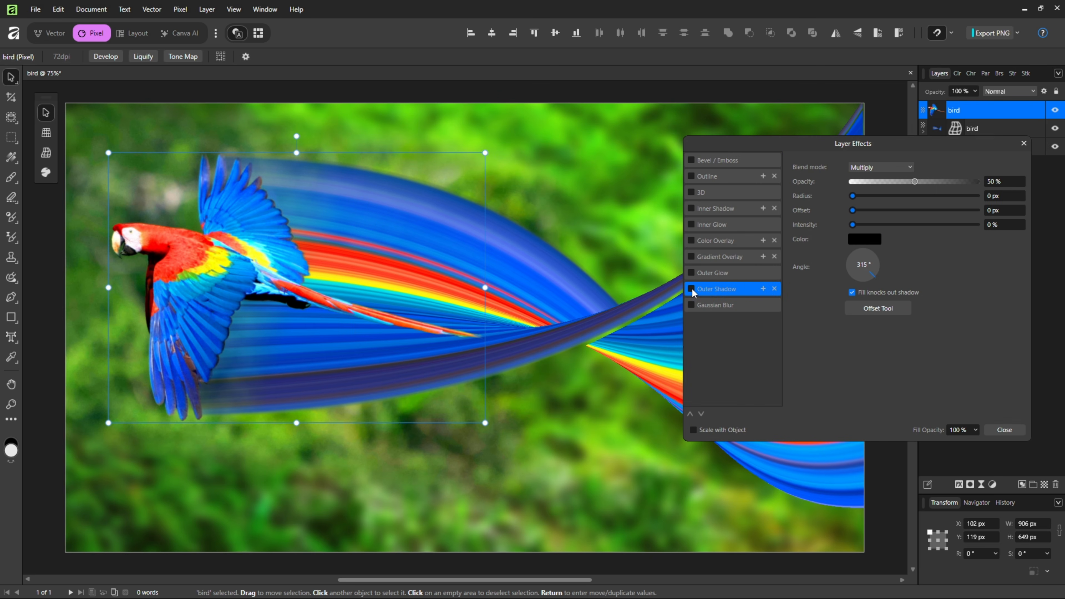
pyautogui.click(691, 290)
pyautogui.moveTo(852, 196); pyautogui.dragTo(878, 225)
pyautogui.moveTo(922, 196); pyautogui.dragTo(941, 196)
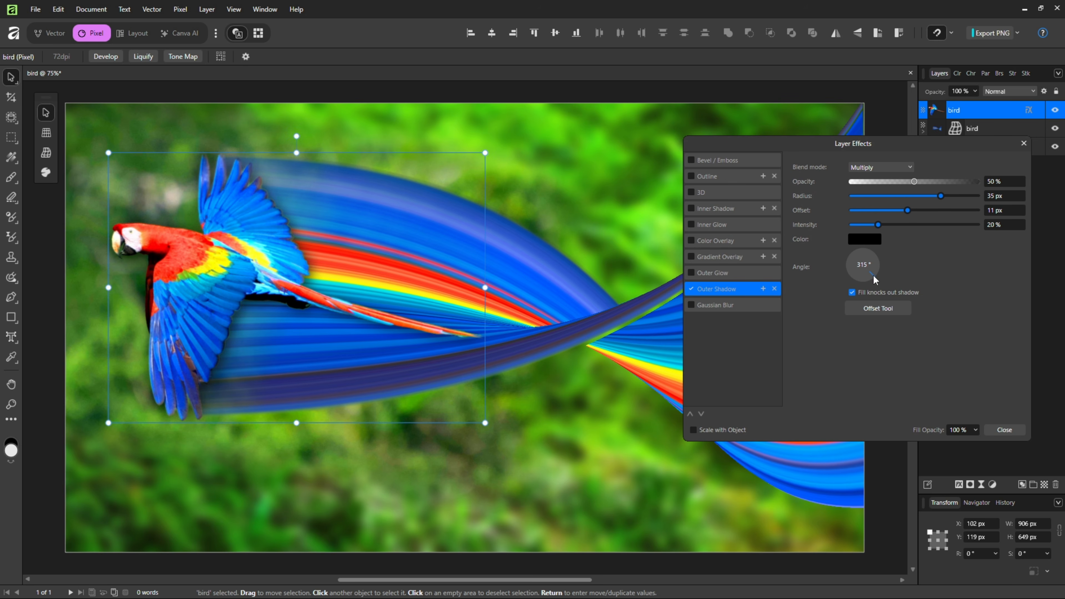
pyautogui.click(730, 431)
pyautogui.click(1004, 431)
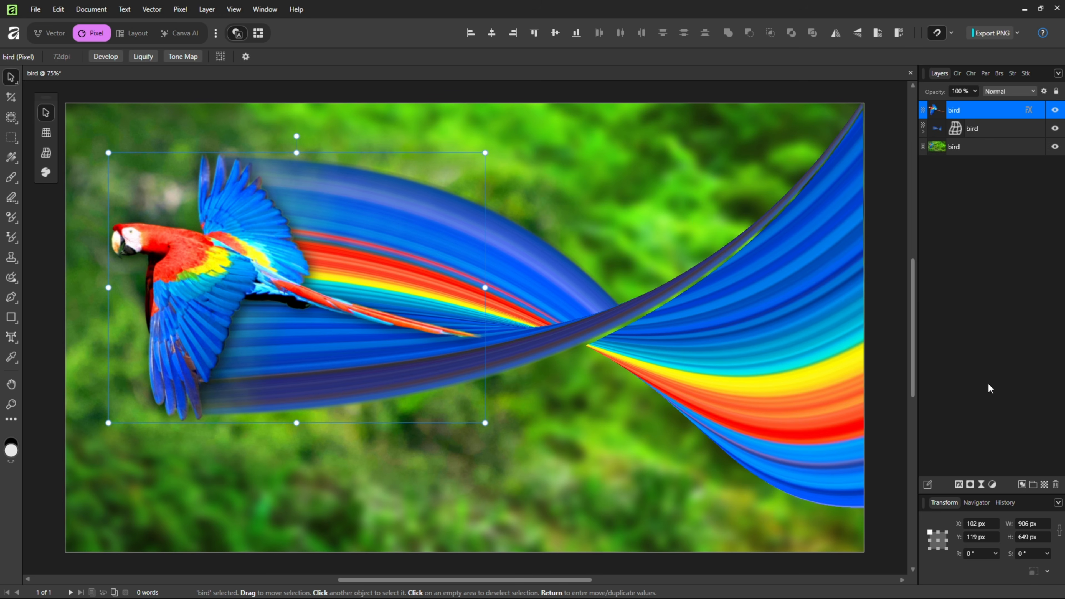
pyautogui.click(1011, 302)
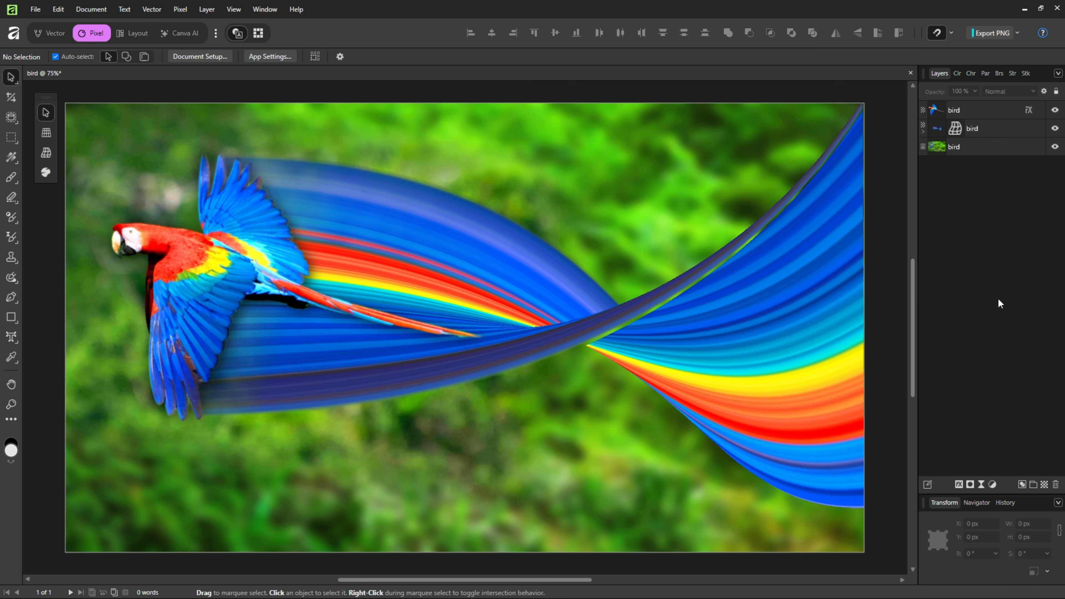